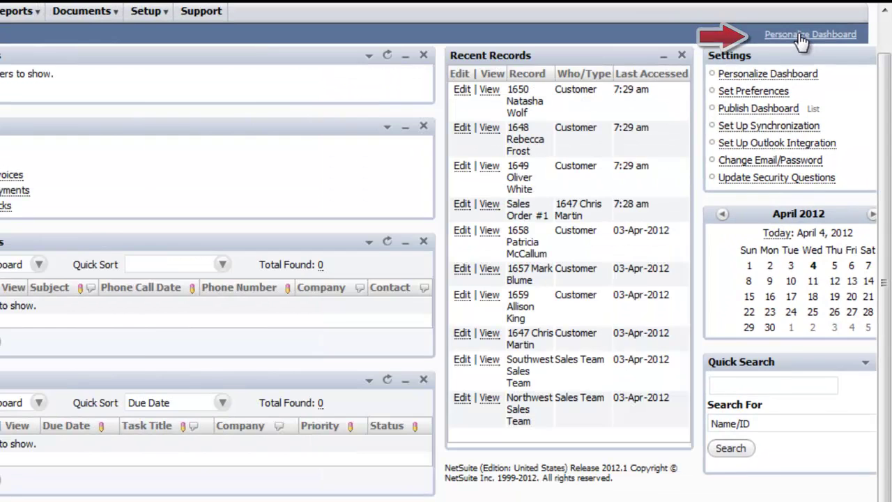
# Step: Add three Custom Portlets from the Personalize Dashboard panel, then close the panel
pyautogui.click(800, 36)
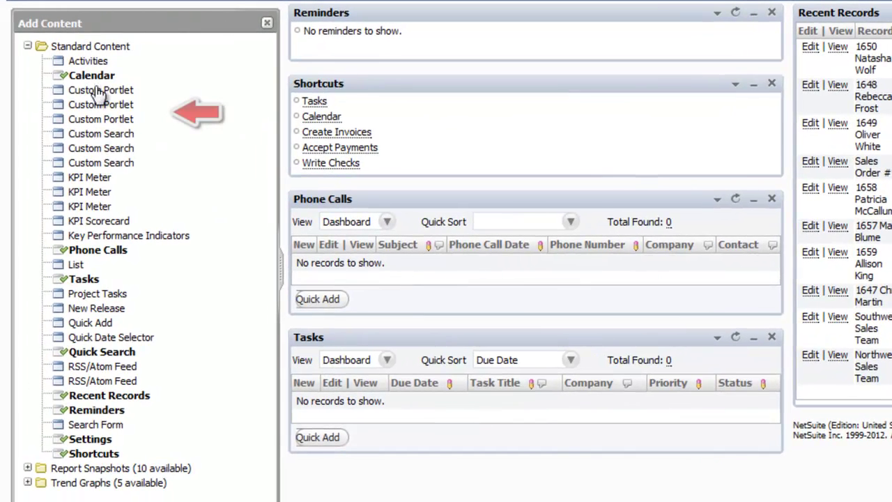
pyautogui.click(100, 91)
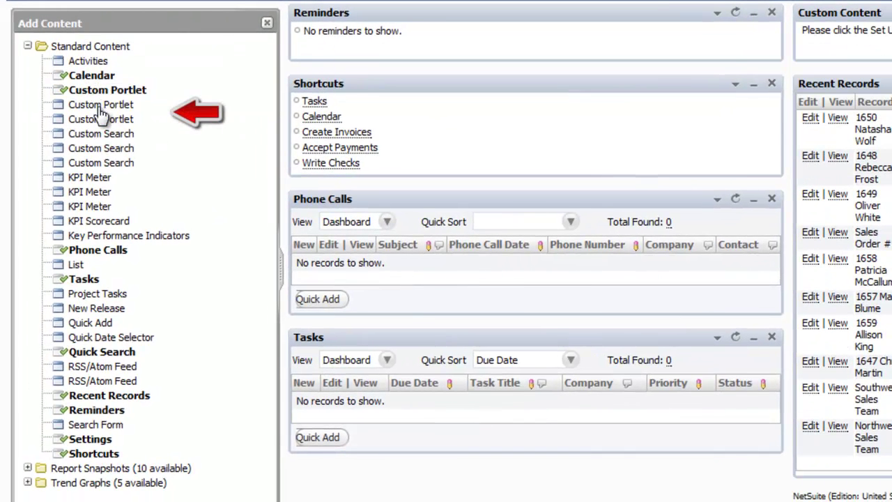
pyautogui.click(99, 106)
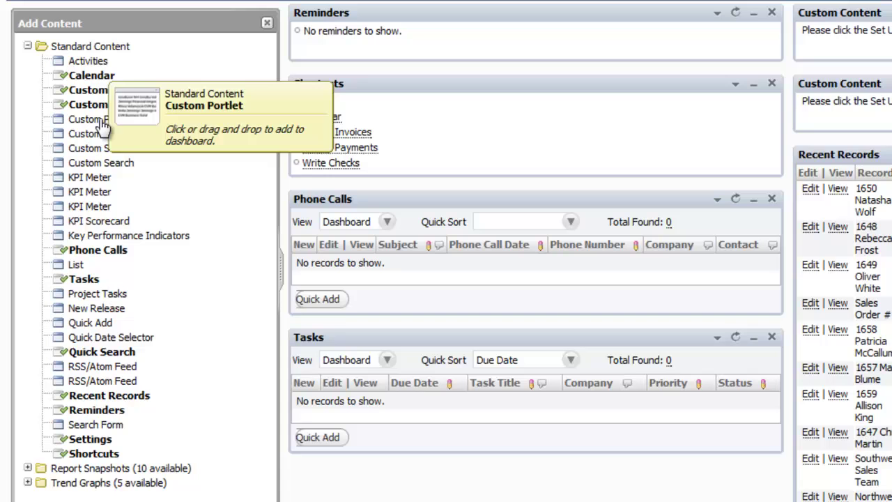
pyautogui.click(101, 121)
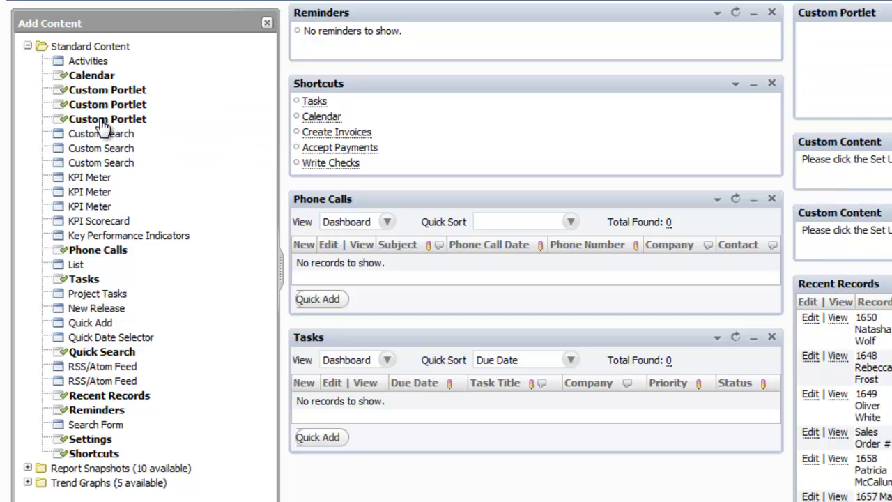
pyautogui.click(266, 24)
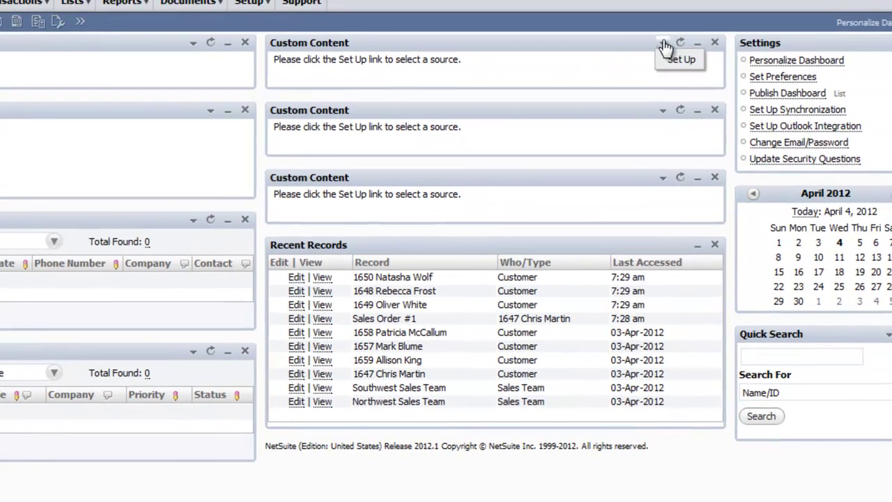
# Step: Set the top portlet's source to ERP Guru Google Charts For NetSuite Portlet and save
pyautogui.click(662, 61)
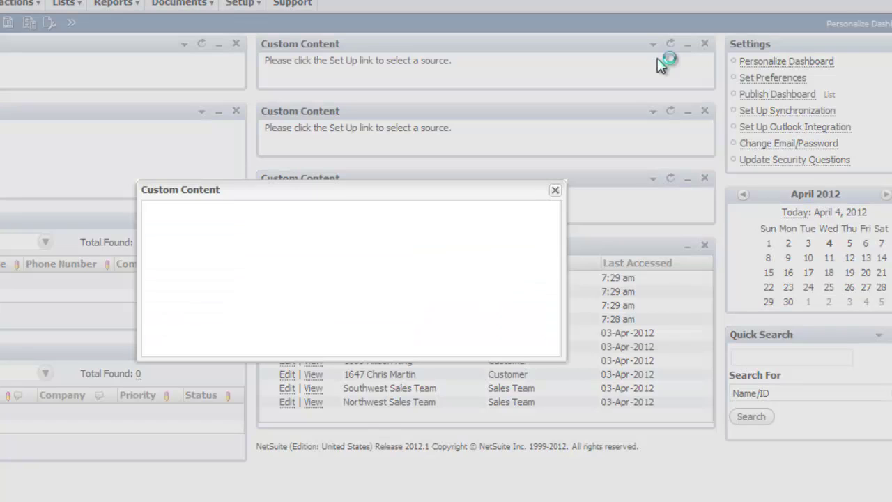
pyautogui.click(388, 243)
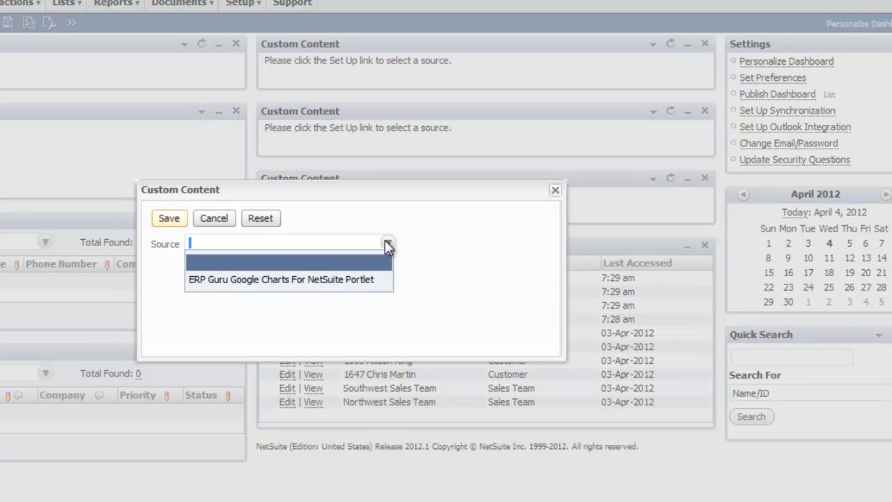
pyautogui.click(357, 280)
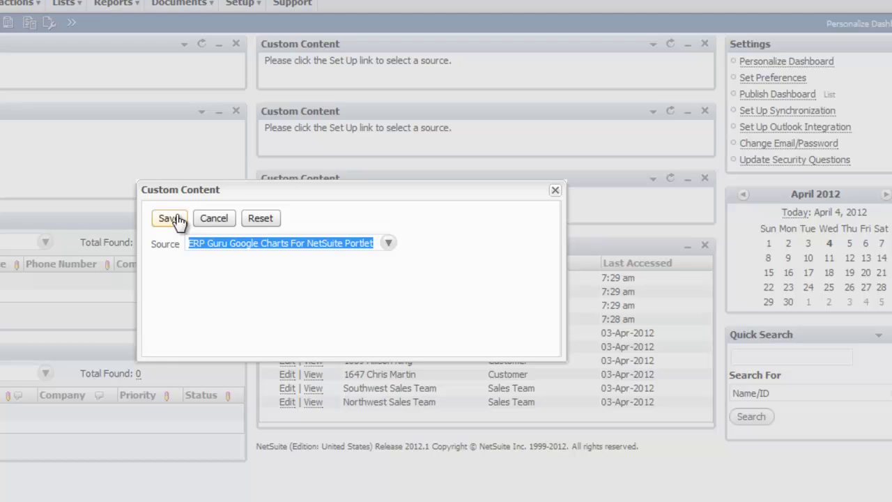
pyautogui.click(169, 218)
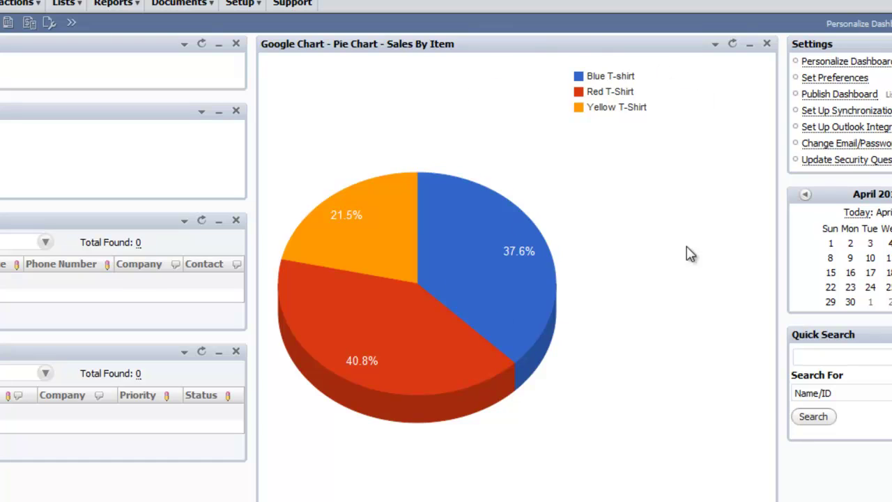
# Step: Edit the Sales By Item pie chart portlet to Width 700 and Height 500
pyautogui.click(716, 44)
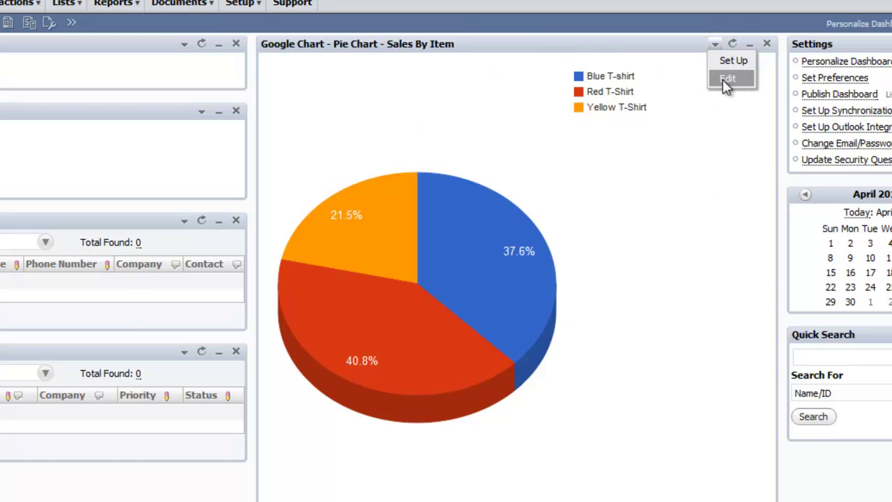
pyautogui.click(727, 79)
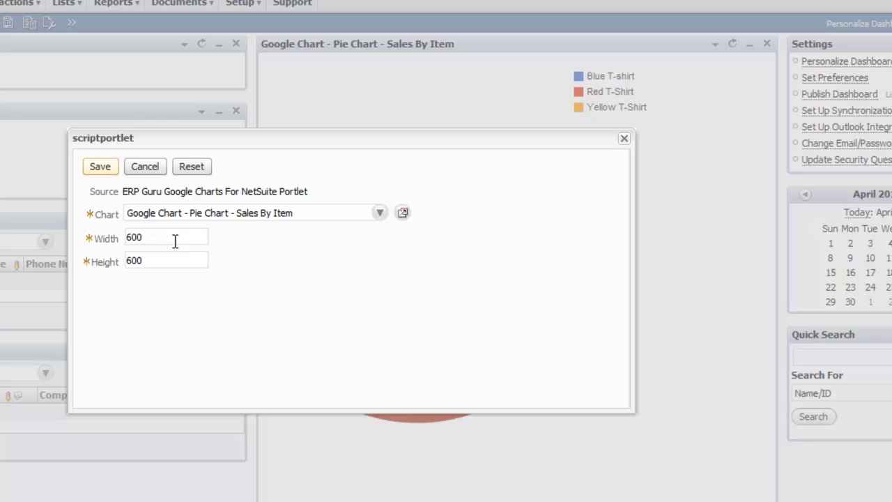
pyautogui.moveTo(159, 237); pyautogui.dragTo(97, 232)
pyautogui.write('7')
pyautogui.moveTo(149, 267); pyautogui.dragTo(108, 263)
pyautogui.write('500')
pyautogui.click(100, 167)
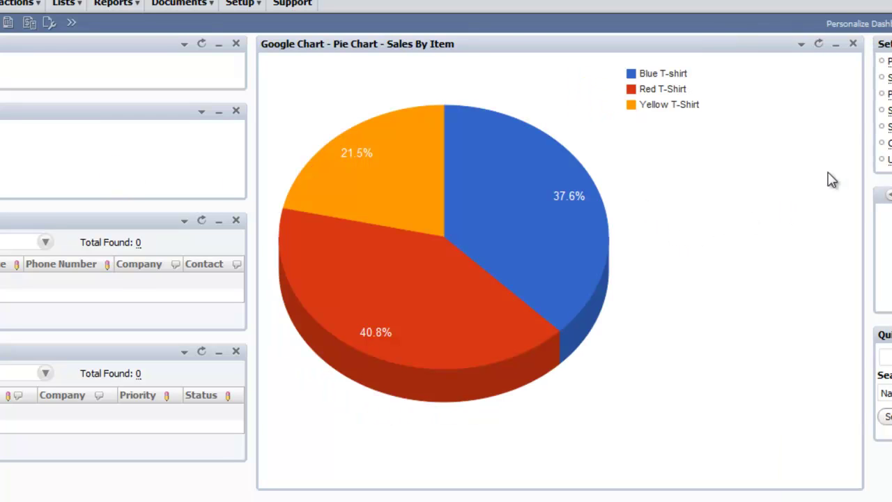
# Step: Edit the pie chart portlet again, changing Width and Height both to 400
pyautogui.click(802, 44)
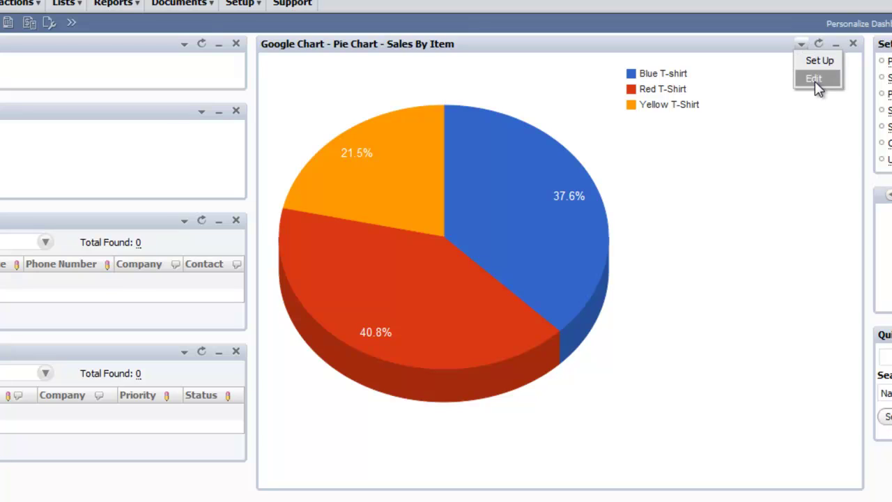
pyautogui.click(815, 80)
pyautogui.moveTo(175, 233); pyautogui.dragTo(74, 237)
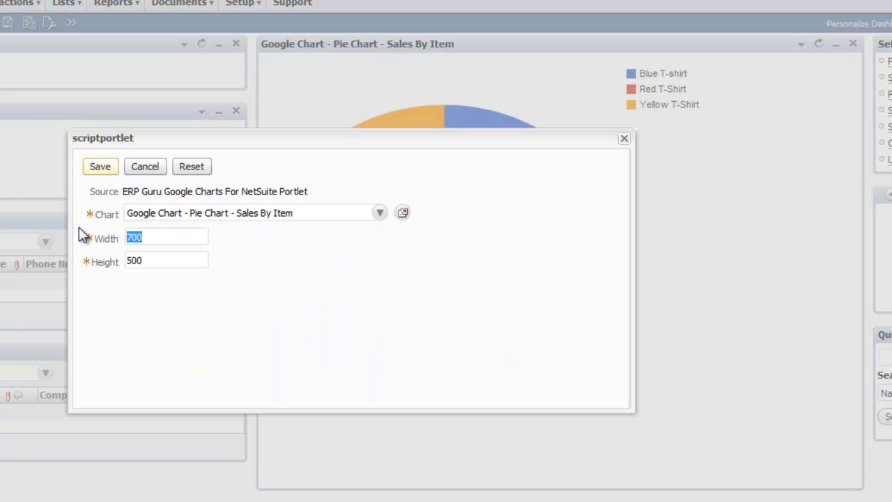
pyautogui.write('400')
pyautogui.click(155, 261)
pyautogui.moveTo(155, 260); pyautogui.dragTo(118, 265)
pyautogui.write('40')
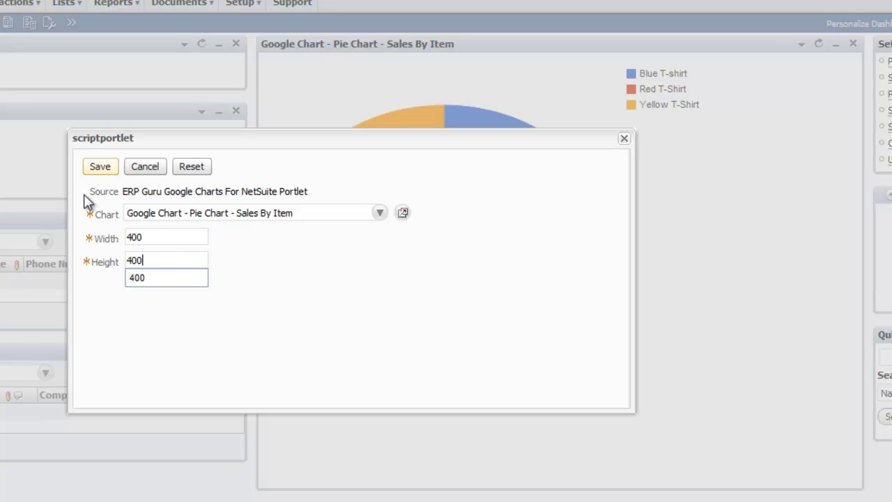
pyautogui.click(98, 169)
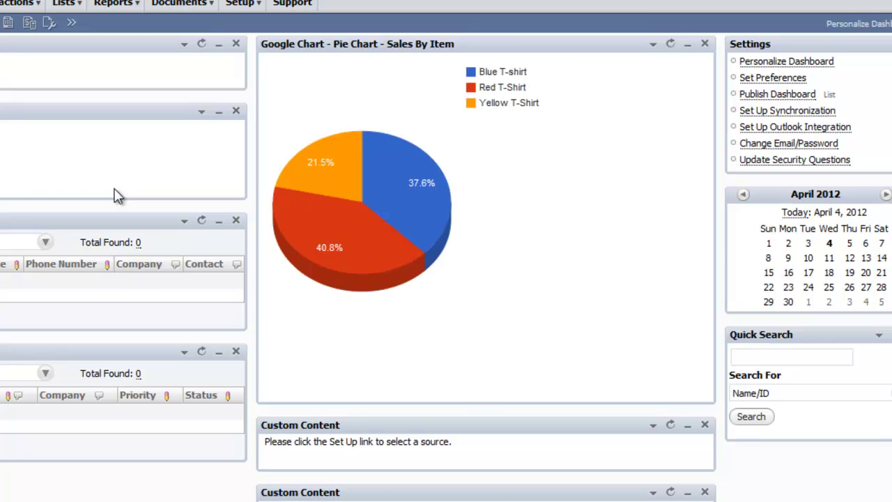
# Step: Set the second Custom Content portlet's source to ERP Guru Google Charts and save
pyautogui.scroll(-3, 476, 401)
pyautogui.moveTo(653, 339)
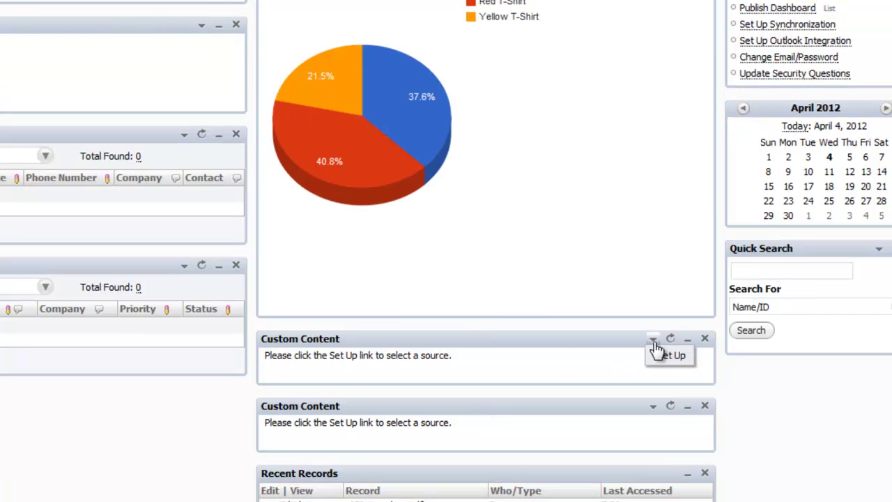
pyautogui.click(660, 350)
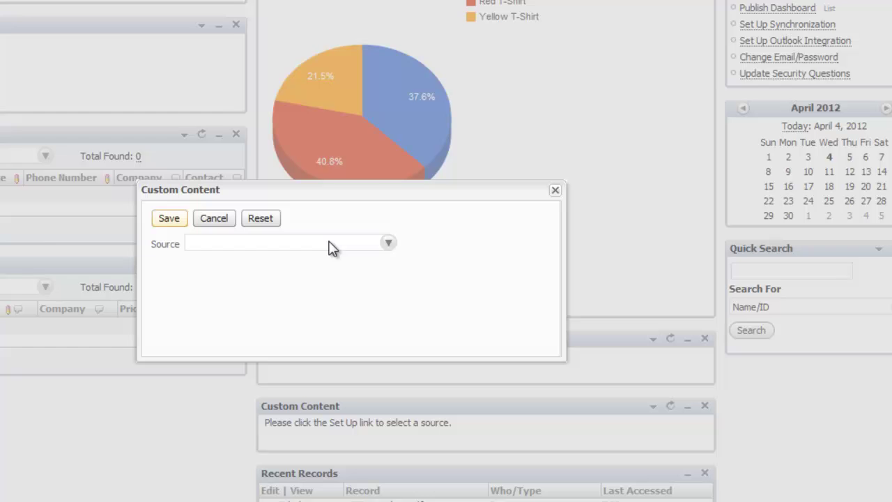
pyautogui.click(328, 244)
pyautogui.click(305, 289)
pyautogui.click(169, 219)
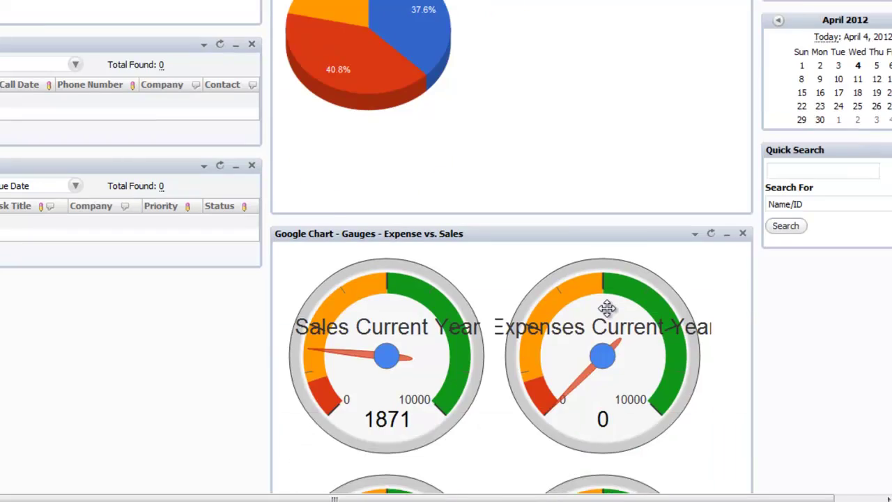
pyautogui.scroll(-3, 607, 307)
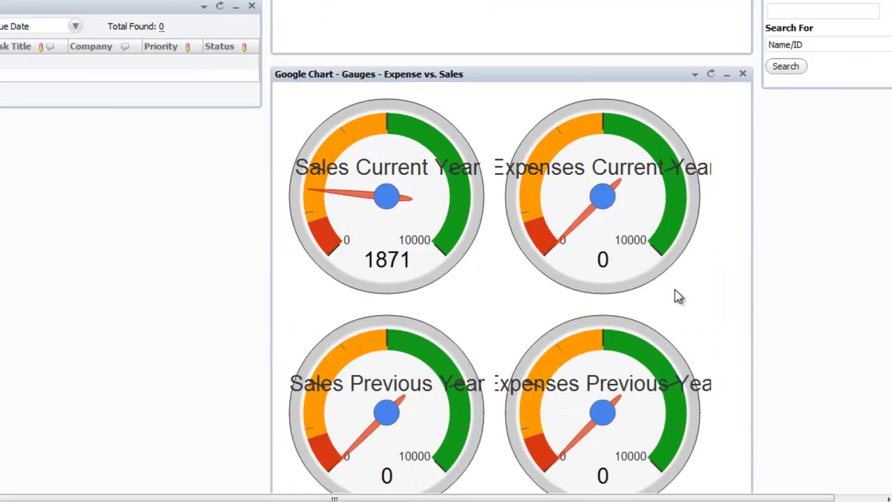
pyautogui.scroll(-5, 677, 295)
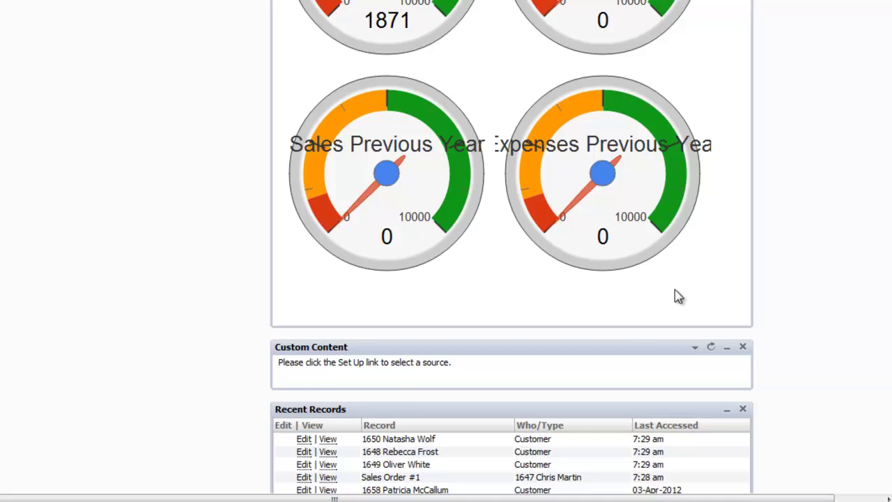
# Step: Assign the ERP Guru Google Charts source to the last portlet, then refresh it
pyautogui.click(695, 271)
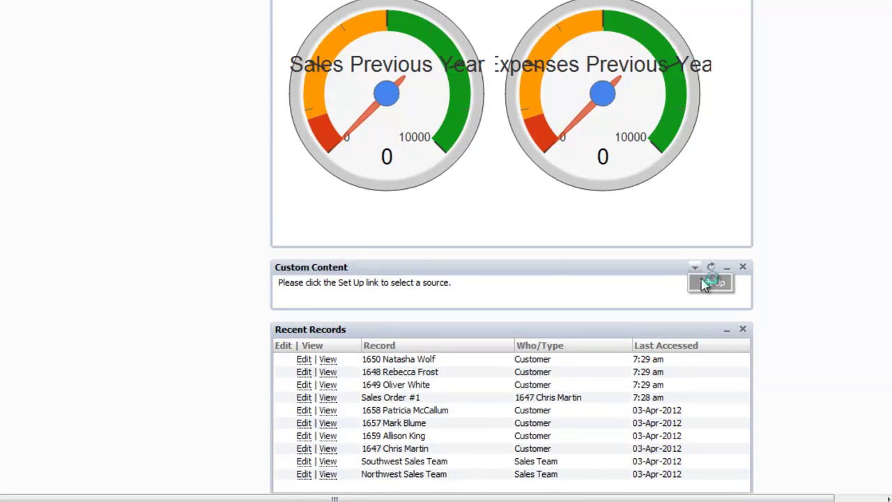
pyautogui.click(385, 220)
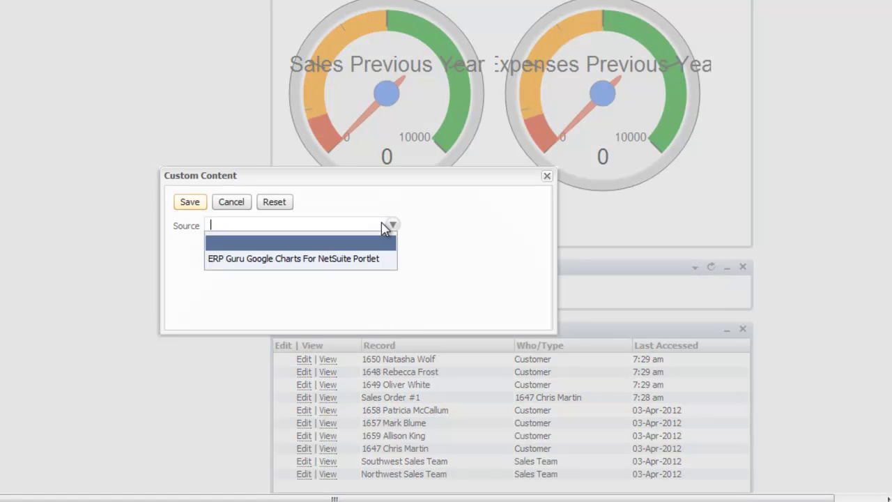
pyautogui.click(372, 258)
pyautogui.press('Return')
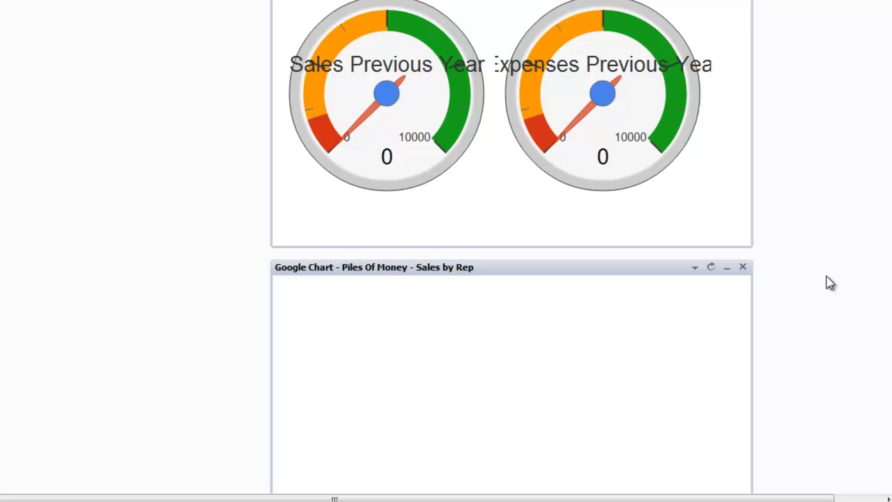
pyautogui.scroll(-3, 830, 282)
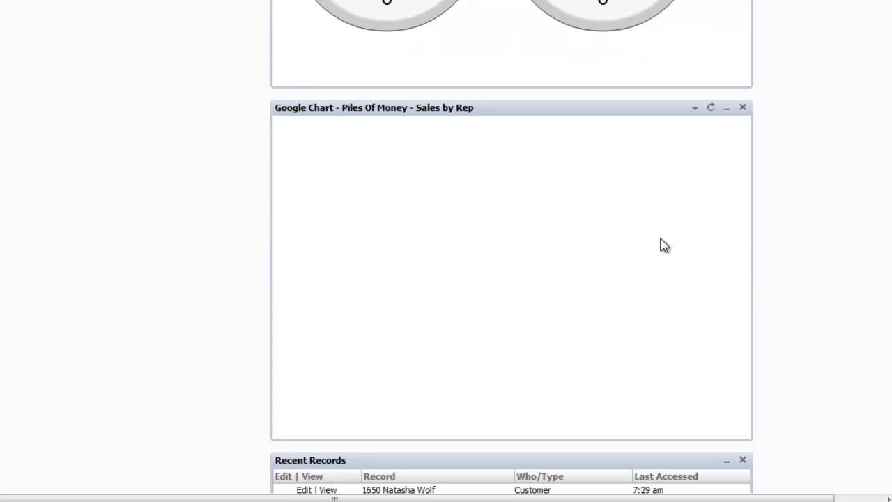
pyautogui.click(711, 111)
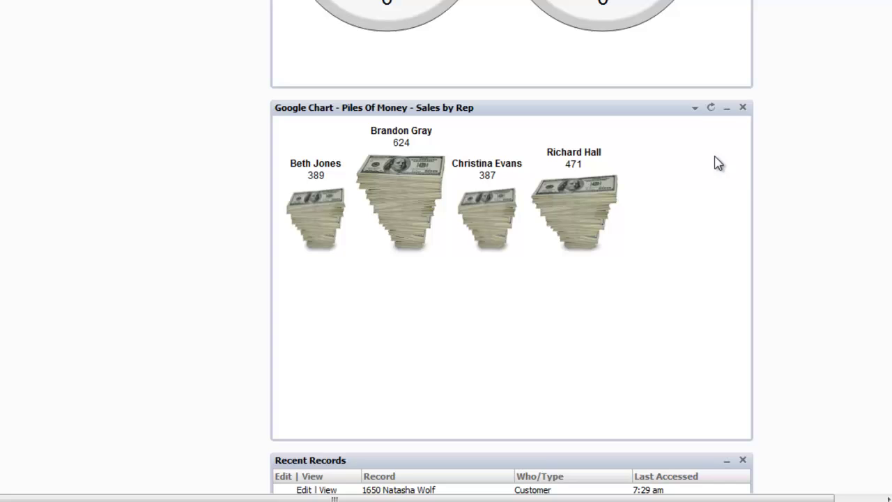
# Step: Open the Piles Of Money portlet's Edit settings and expand its Chart dropdown
pyautogui.click(695, 108)
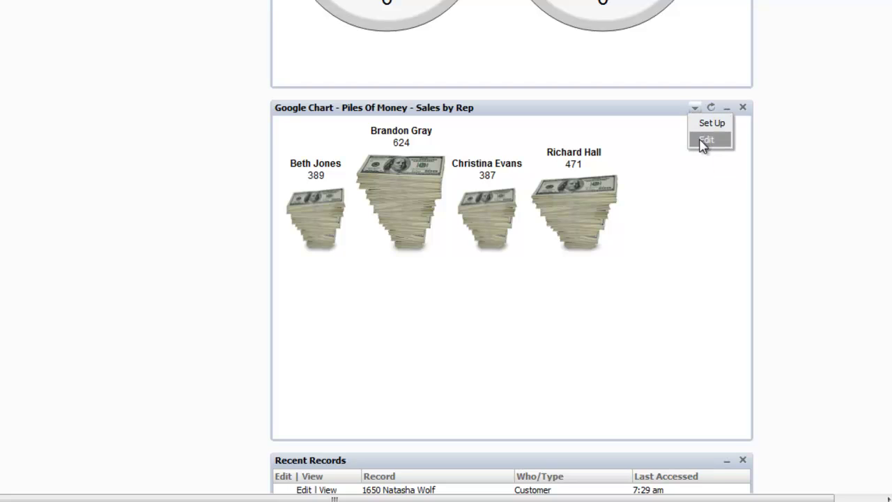
pyautogui.click(705, 139)
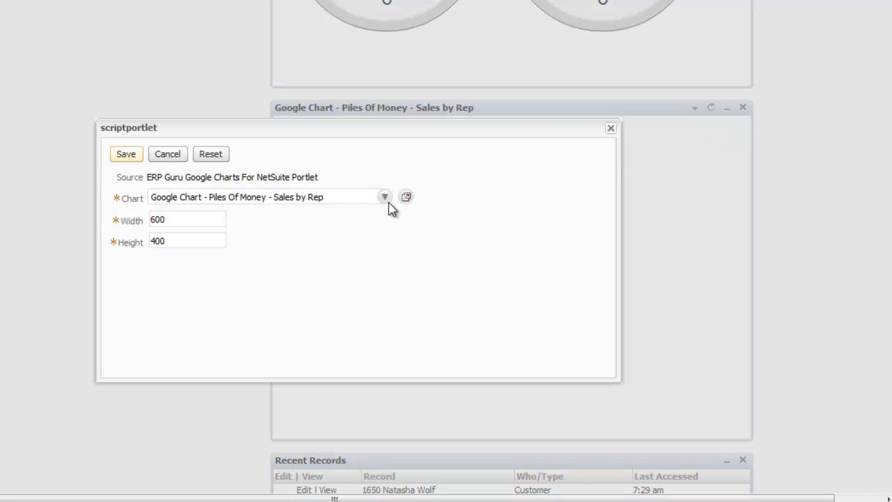
pyautogui.click(387, 201)
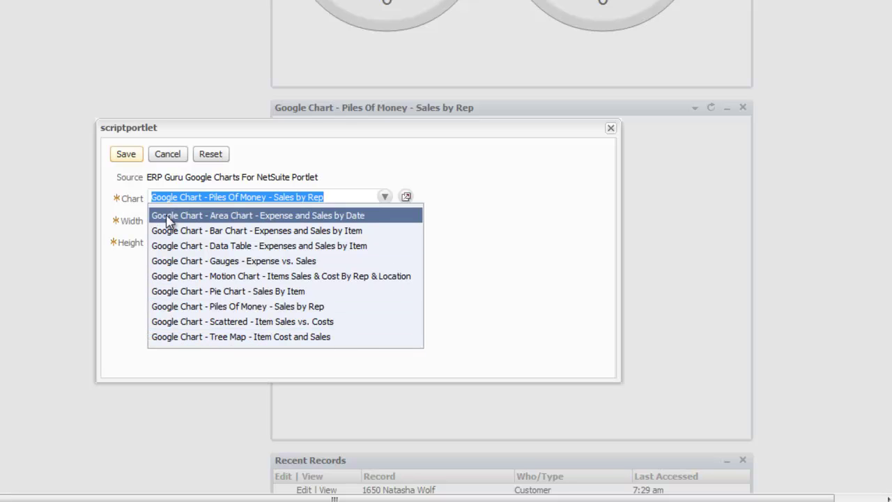
# Step: Cancel the scriptportlet settings dialog and scroll back to the dashboard top
pyautogui.click(168, 155)
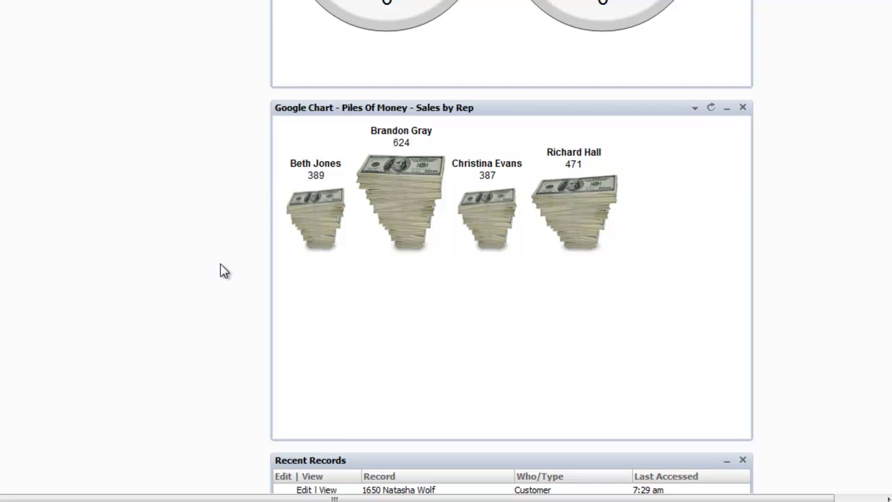
pyautogui.scroll(2, 226, 275)
pyautogui.scroll(1, 227, 275)
pyautogui.scroll(3, 227, 276)
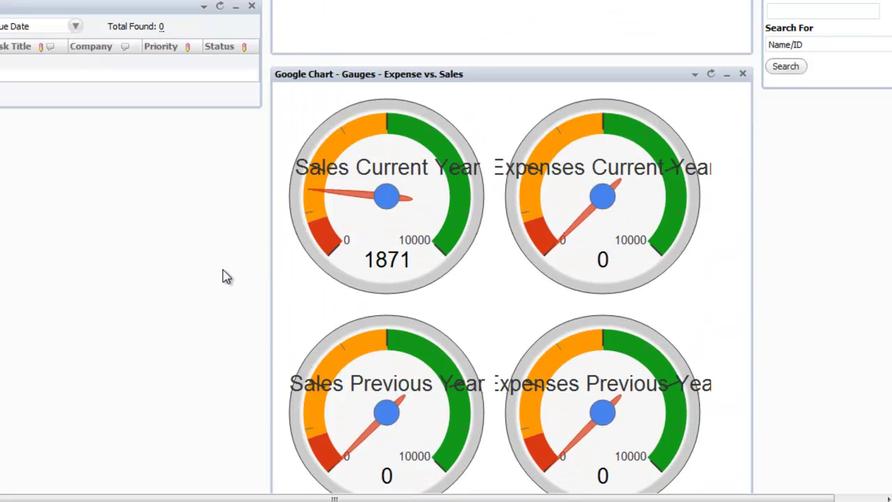
pyautogui.scroll(2, 227, 275)
pyautogui.scroll(1, 227, 276)
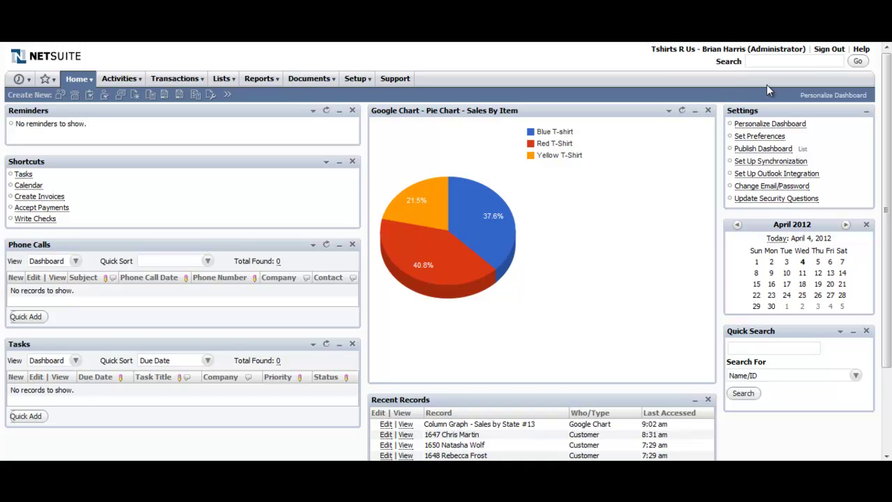
# Step: Search 'Sales by State' in global search and open the saved search suggestion
pyautogui.write('Sales by')
pyautogui.write(' State')
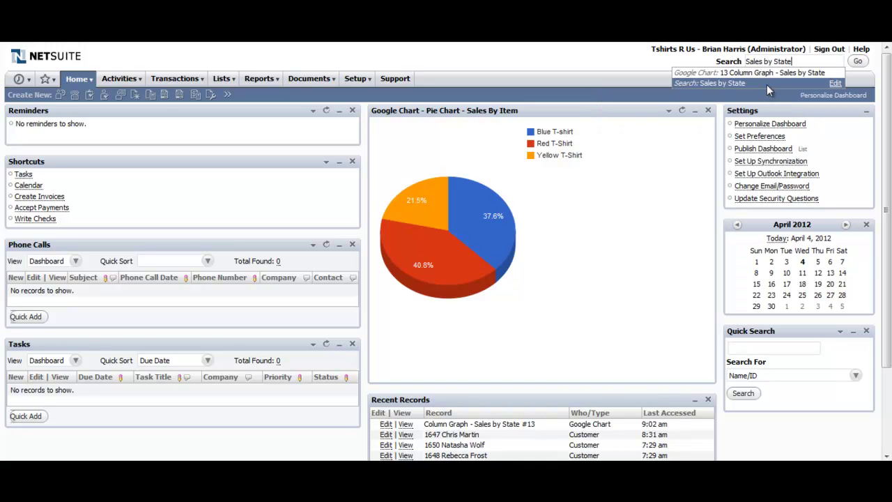
pyautogui.click(736, 83)
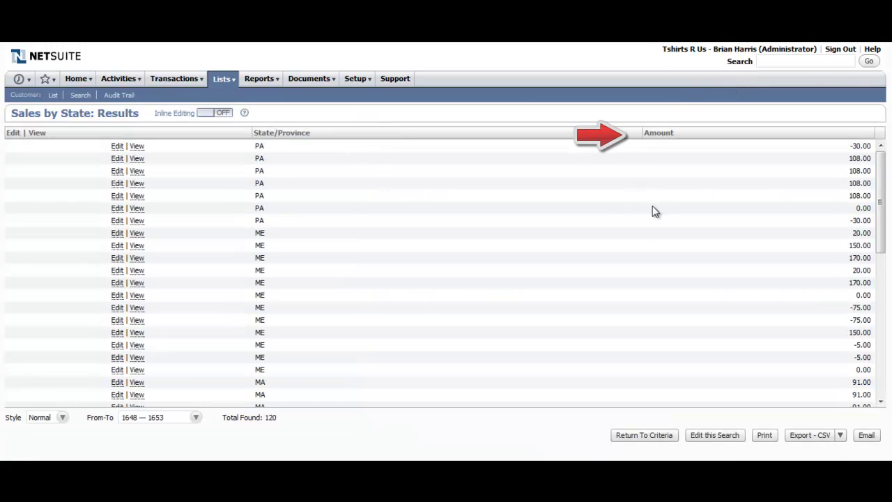
# Step: Review the Sales by State search's Results tab columns, then cancel without saving
pyautogui.click(694, 438)
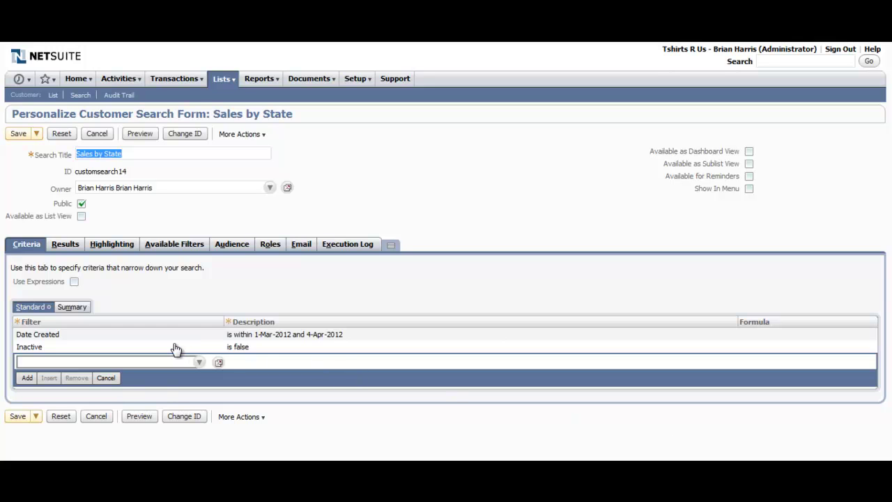
pyautogui.click(65, 246)
pyautogui.scroll(-1, 322, 293)
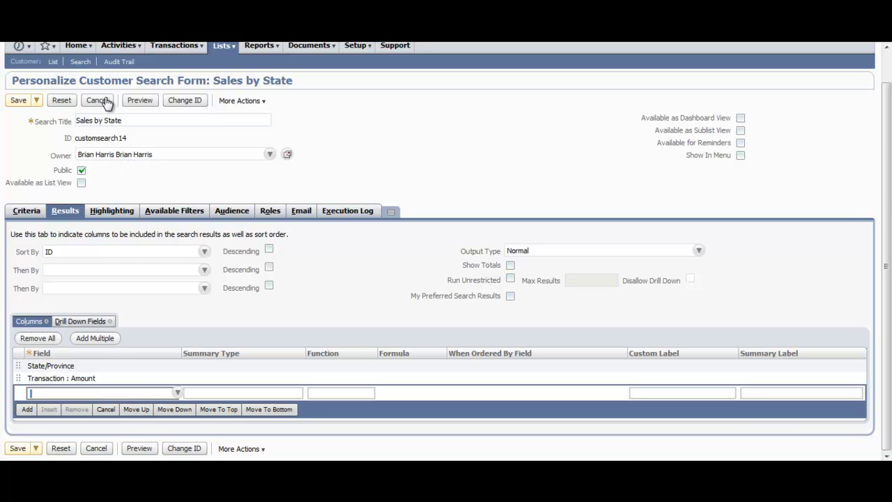
pyautogui.click(98, 101)
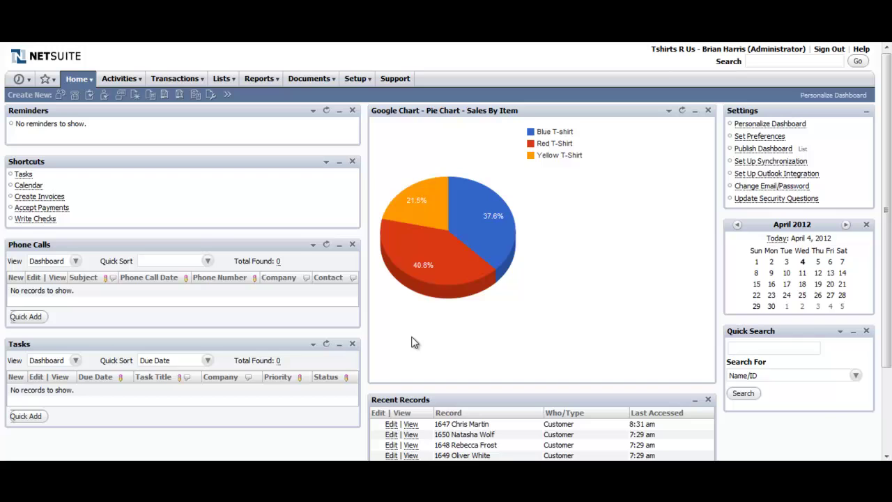
pyautogui.moveTo(357, 45)
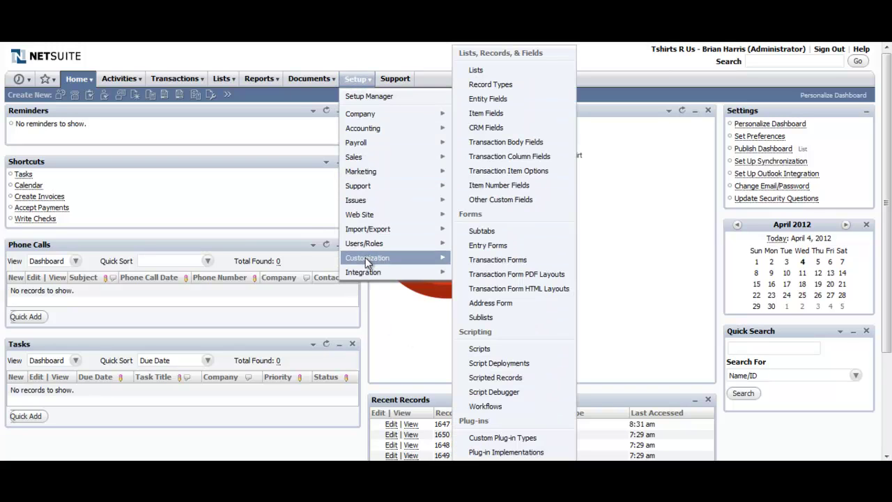
pyautogui.moveTo(368, 258)
pyautogui.moveTo(490, 85)
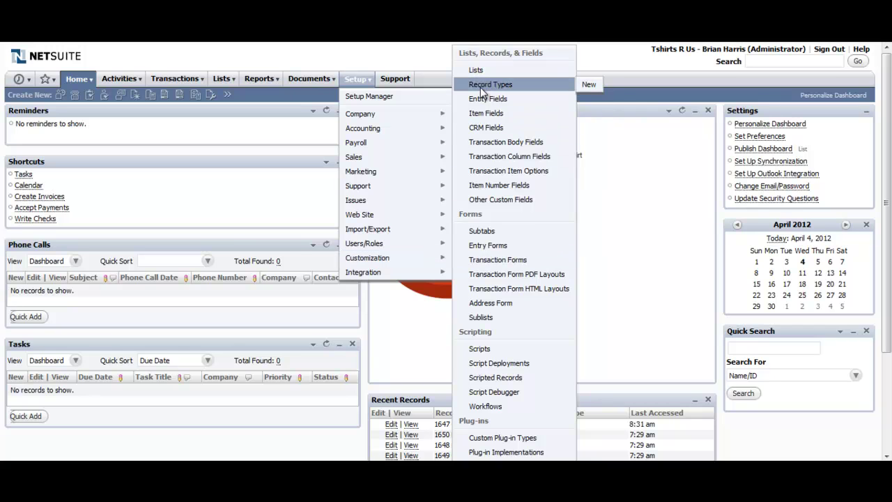
# Step: Go to the Record Types list to find the Google Chart custom record type
pyautogui.click(481, 85)
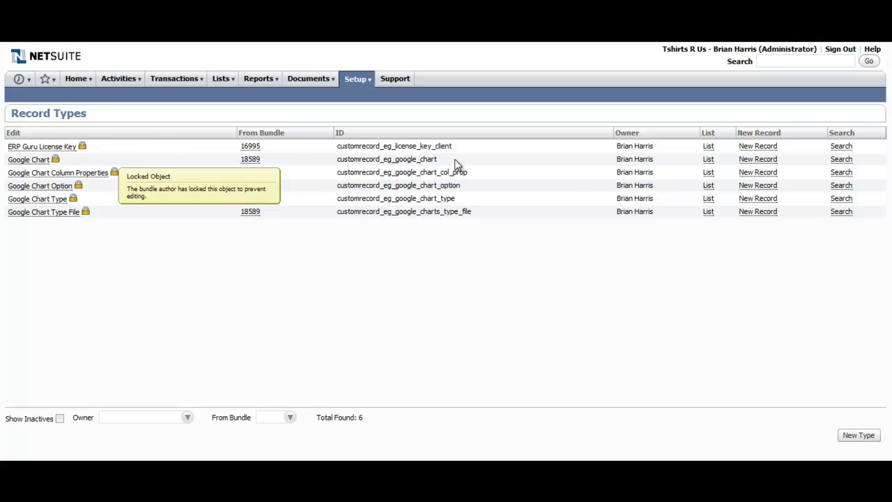
# Step: Start a new Google Chart record named 'Column Graph - Sales by State'
pyautogui.click(773, 161)
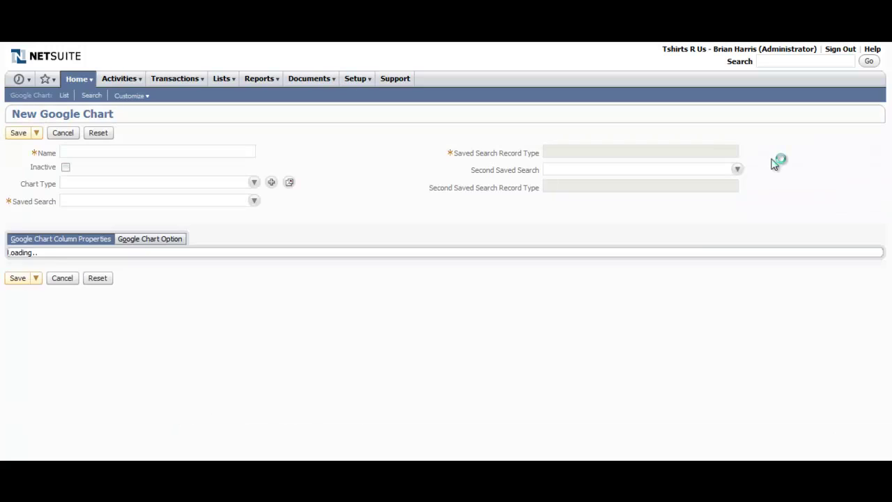
pyautogui.doubleClick(245, 150)
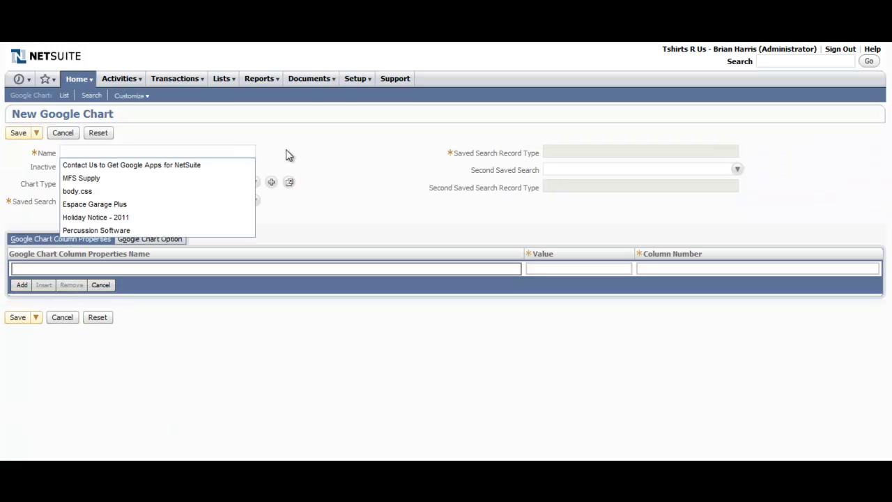
pyautogui.write('Colu')
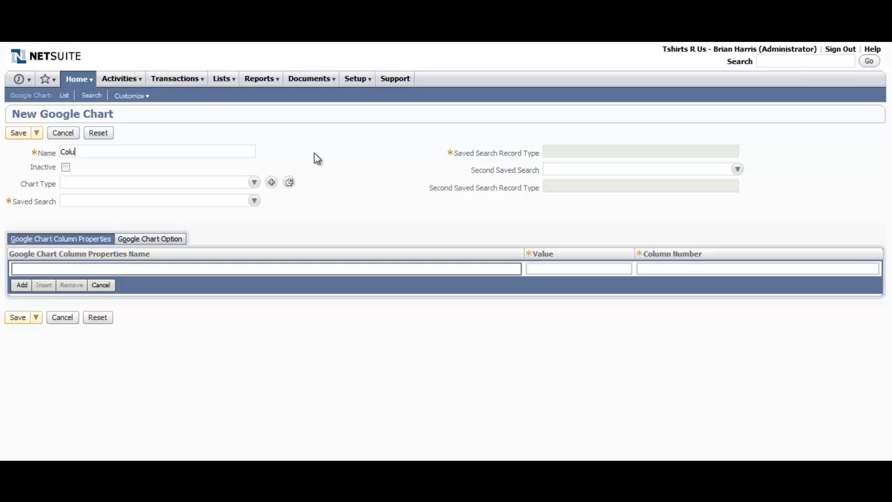
pyautogui.write('mn Graph ')
pyautogui.write('- Sales ')
pyautogui.write('by State')
# Step: Set chart type Column Chart and saved search Sales by State, then save the record
pyautogui.click(253, 182)
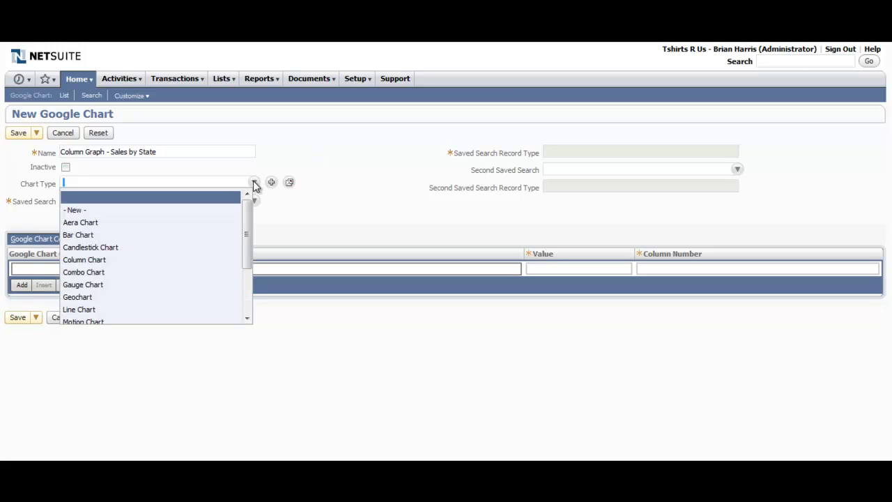
pyautogui.click(150, 260)
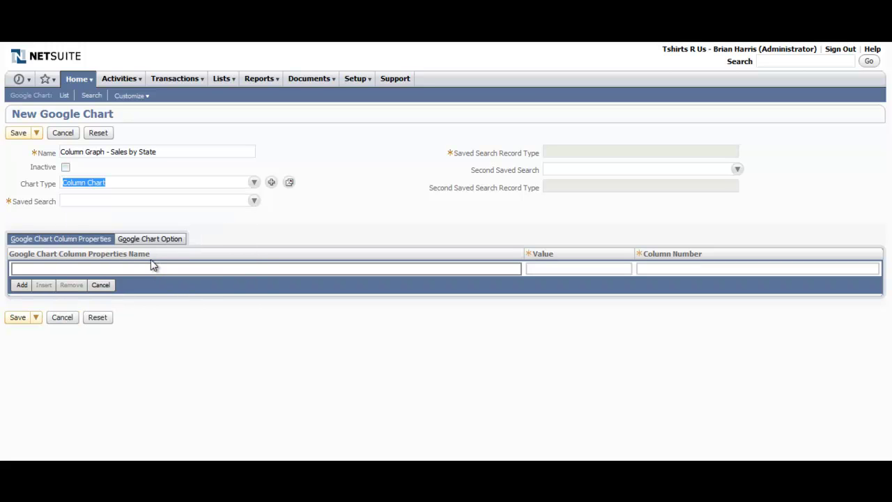
pyautogui.click(252, 202)
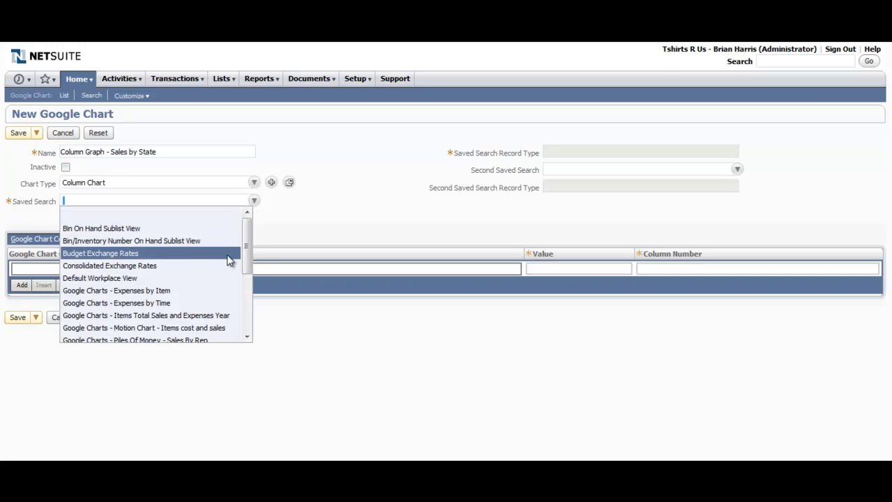
pyautogui.scroll(-2, 230, 261)
pyautogui.scroll(-3, 230, 260)
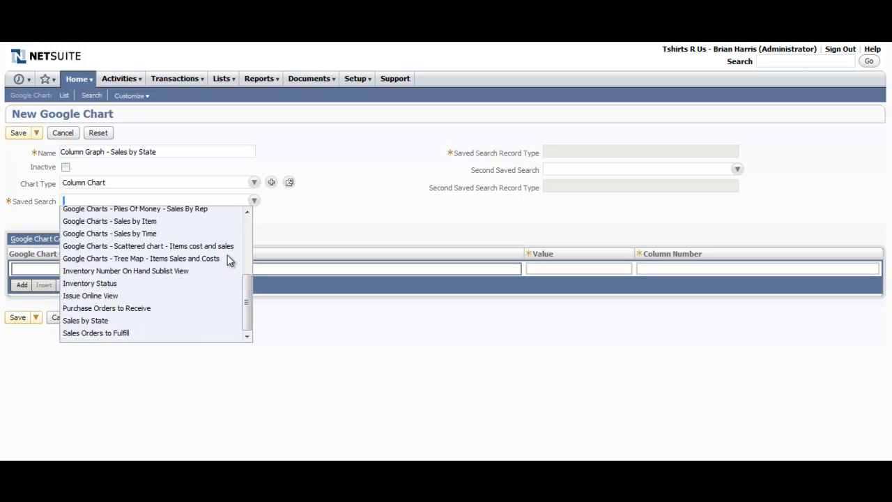
pyautogui.click(110, 321)
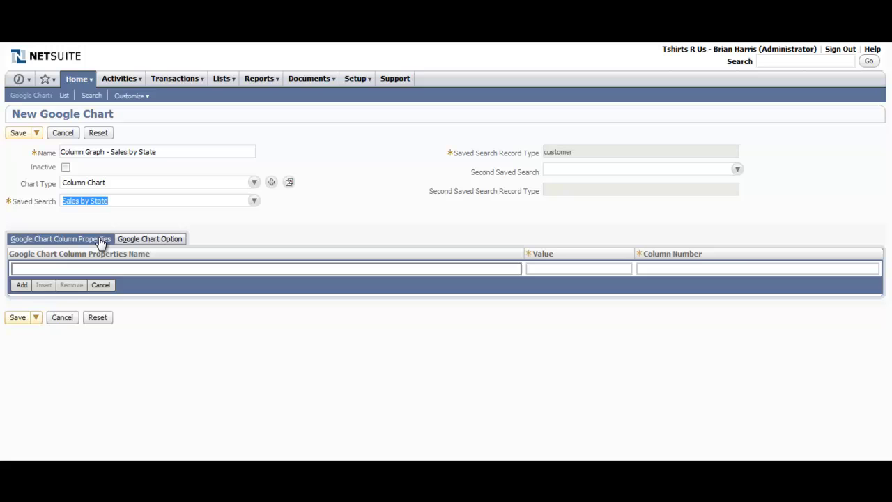
pyautogui.click(147, 241)
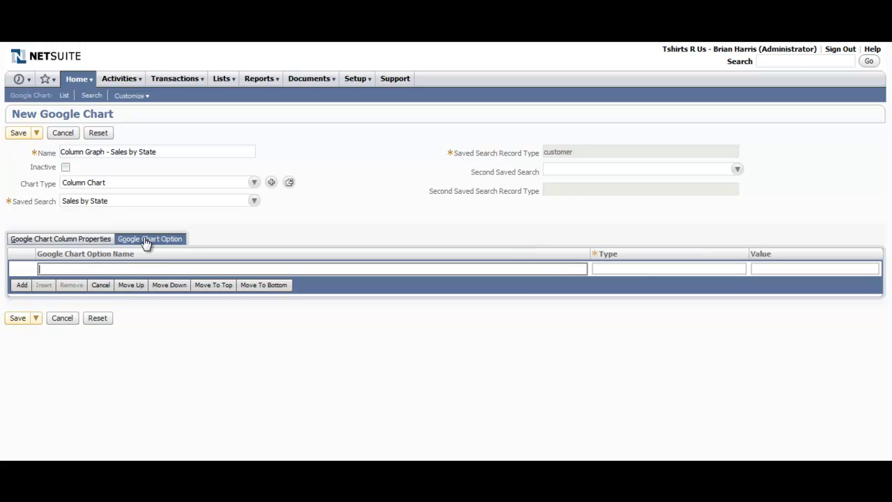
pyautogui.click(17, 320)
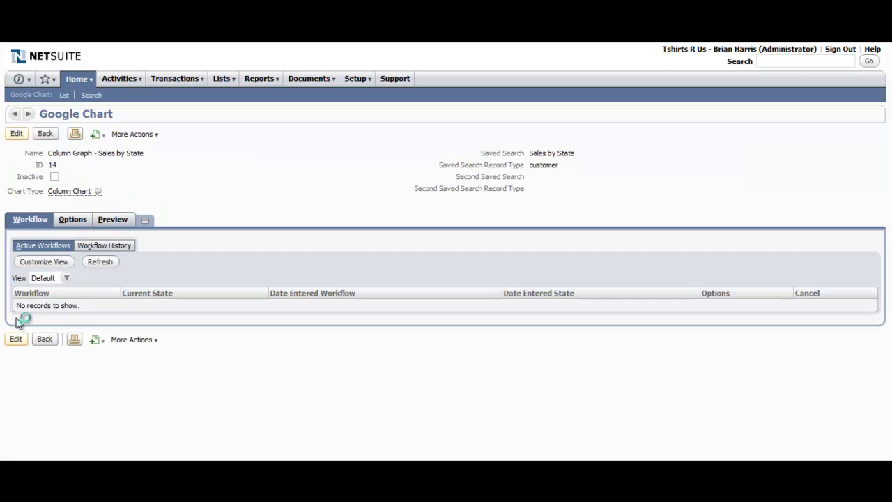
pyautogui.moveTo(79, 78)
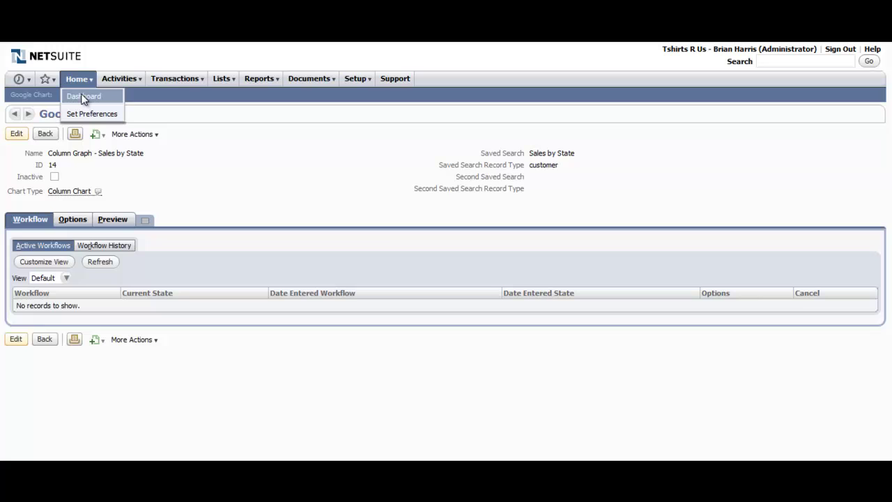
# Step: Switch the dashboard pie chart portlet to Column Graph - Sales by State with width 500
pyautogui.click(83, 97)
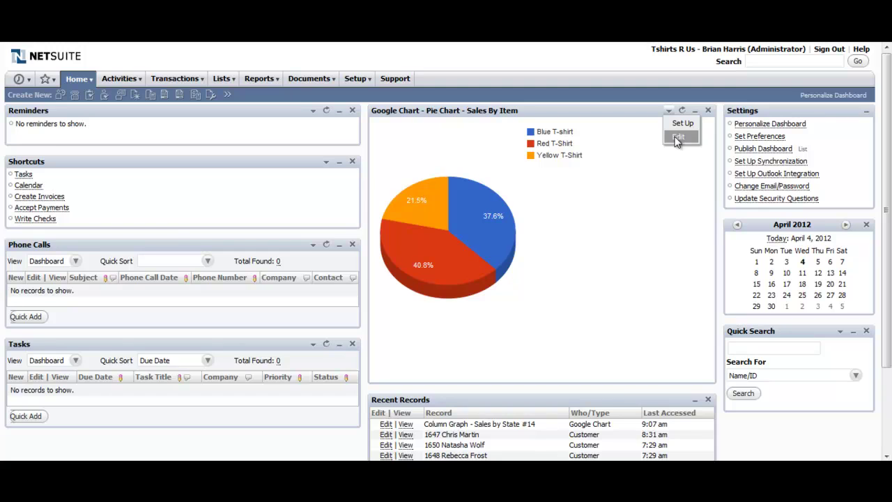
pyautogui.click(676, 139)
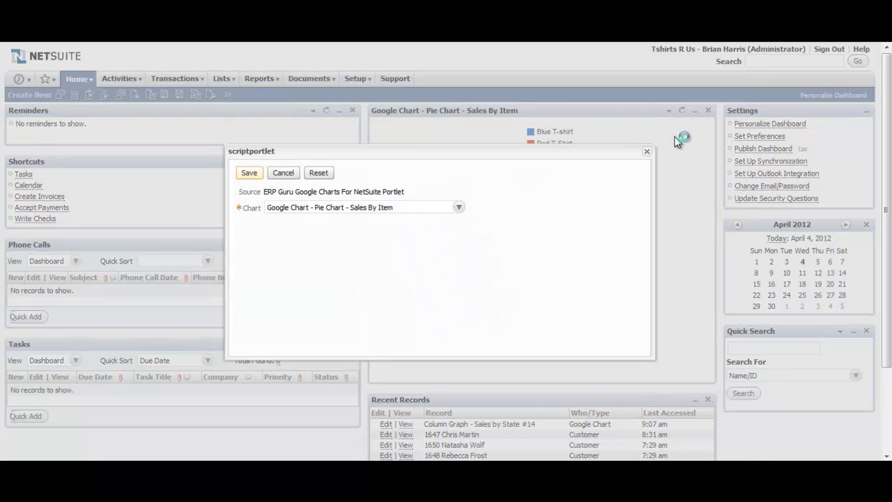
pyautogui.click(460, 207)
pyautogui.click(457, 226)
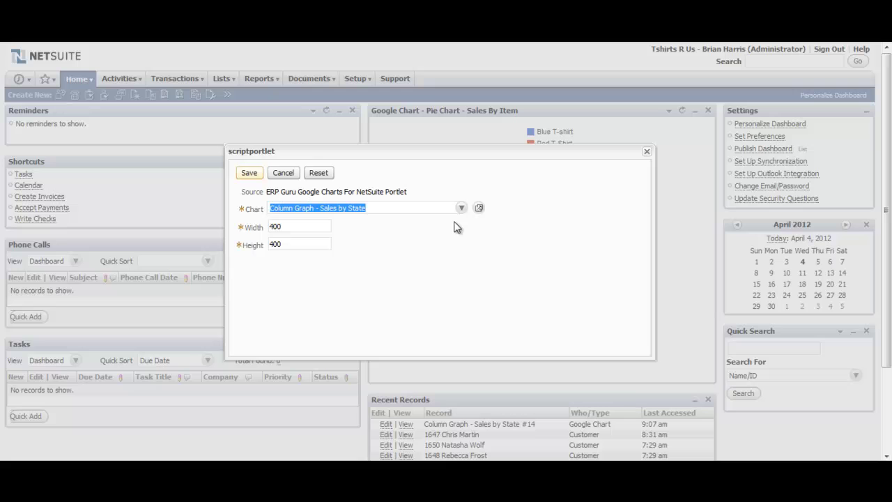
pyautogui.doubleClick(295, 228)
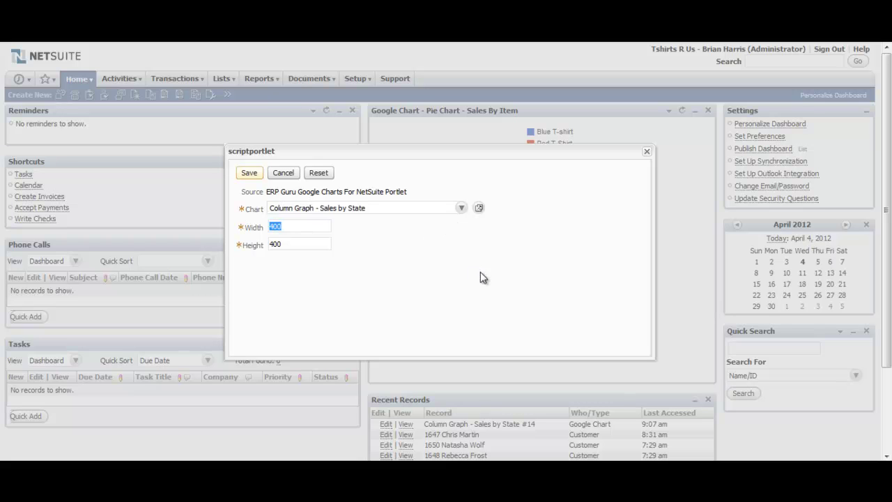
pyautogui.write('500')
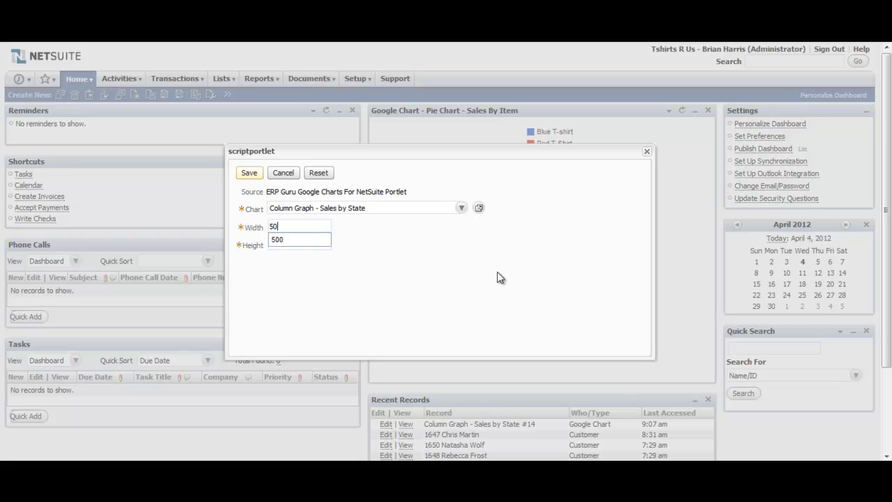
pyautogui.click(251, 173)
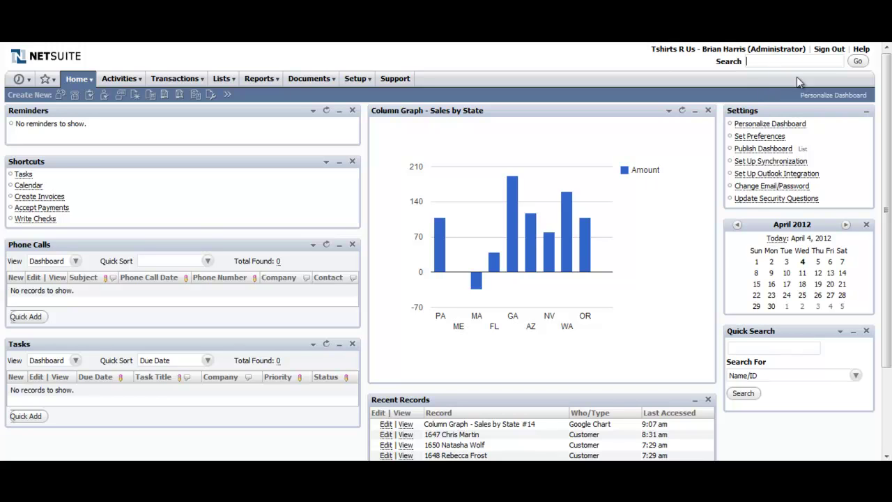
# Step: Search 'Sales by State' globally and open the Column Graph - Sales by State chart record
pyautogui.write('Sales b')
pyautogui.write('y St')
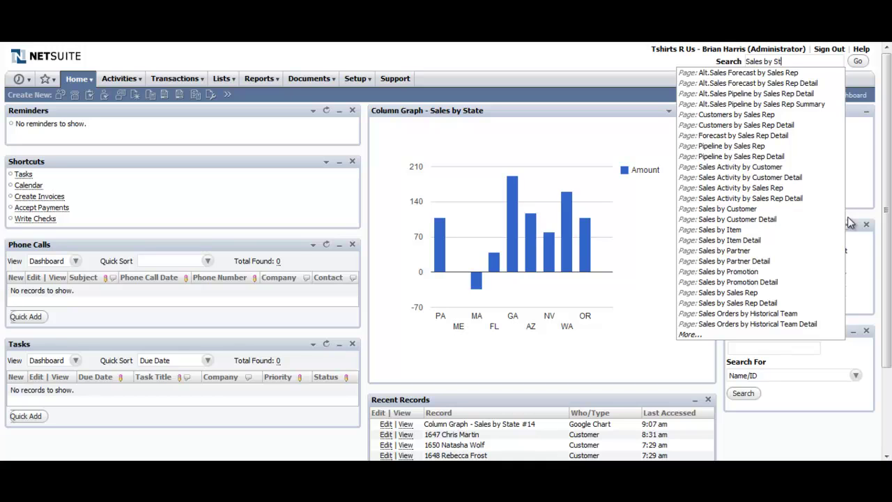
pyautogui.write('ate')
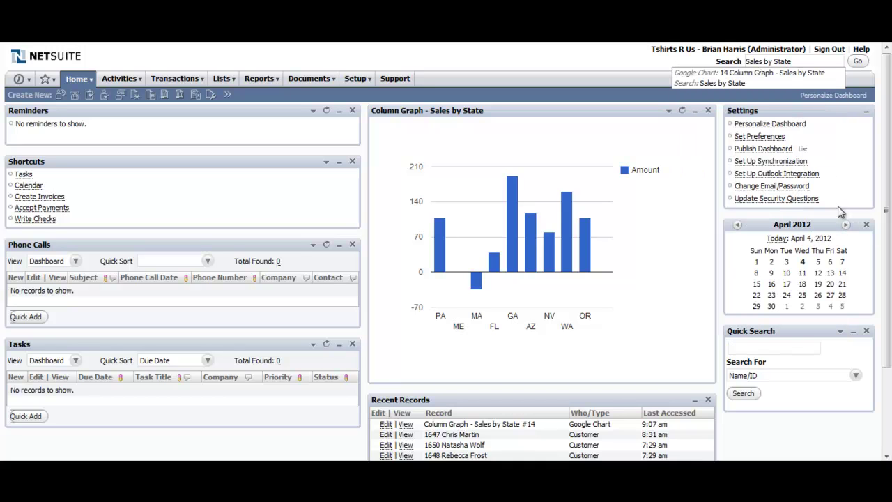
pyautogui.click(820, 75)
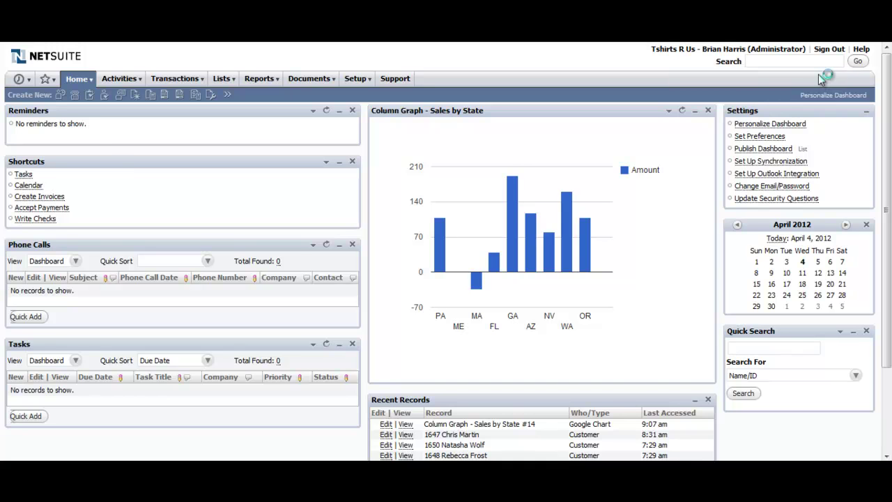